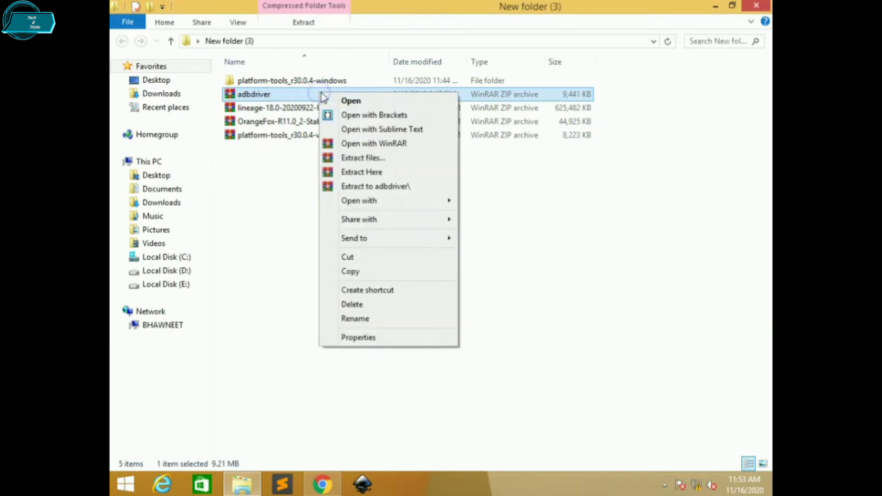
# Step: Extract the adbdriver archive into its own folder and launch ADBDriverInstaller from it
pyautogui.click(380, 186)
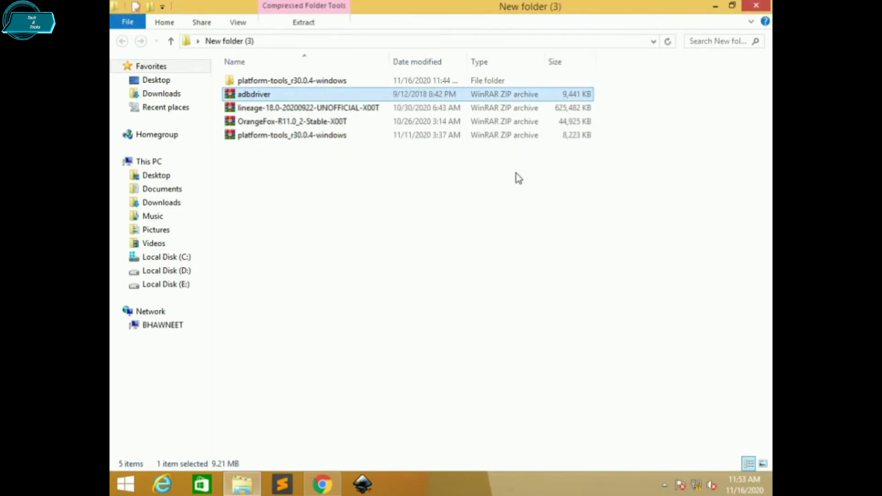
pyautogui.doubleClick(277, 81)
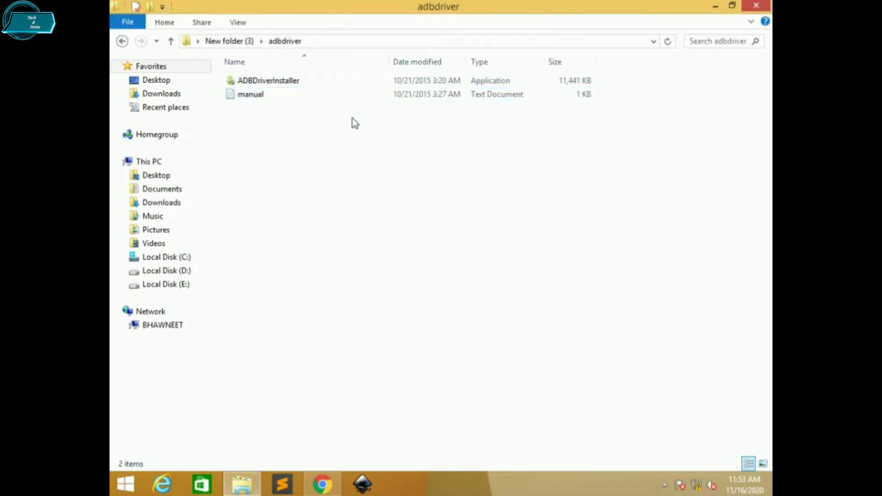
pyautogui.doubleClick(327, 87)
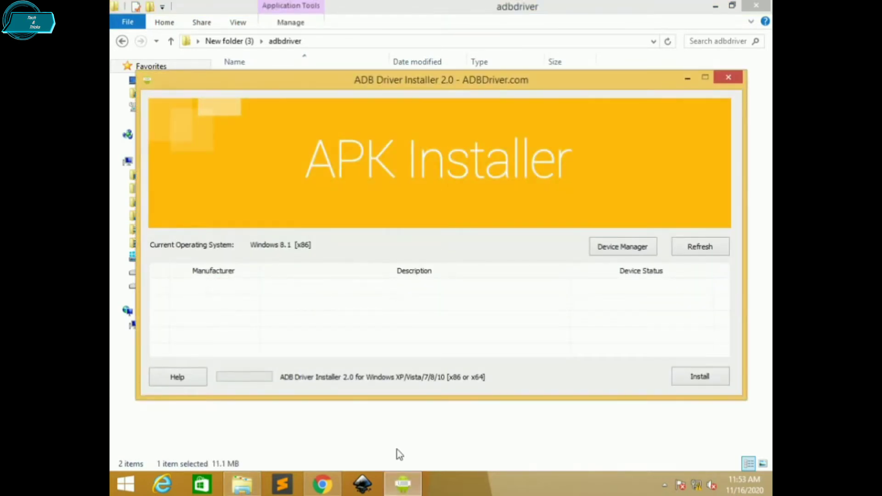
# Step: Show the phone's video feed in Chrome, run the ADB driver installation for the Google device, and close the installer
pyautogui.click(323, 484)
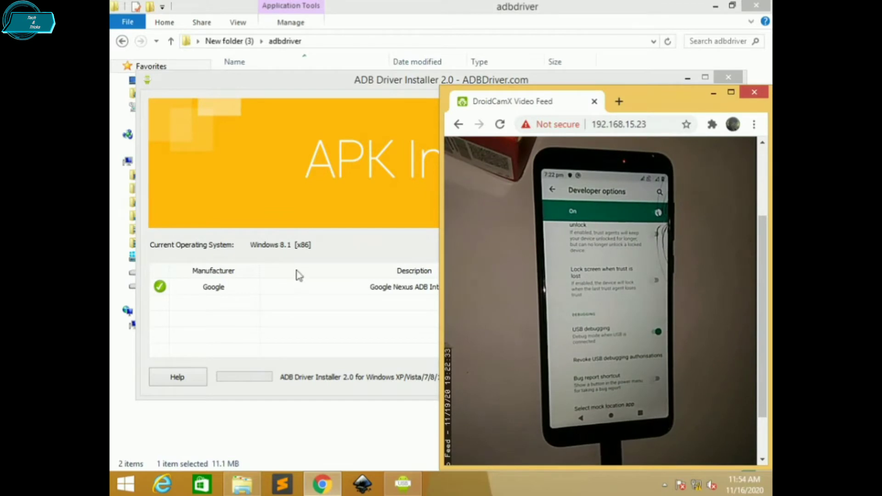
pyautogui.click(256, 285)
pyautogui.click(707, 377)
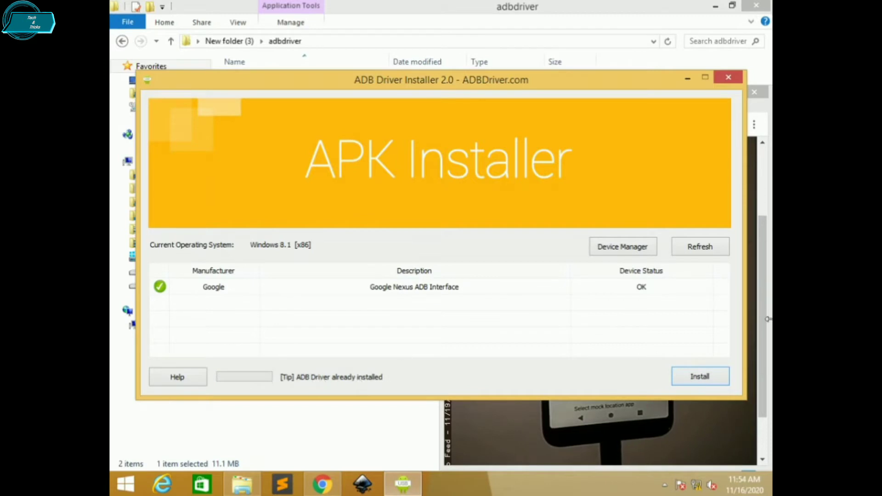
pyautogui.click(728, 77)
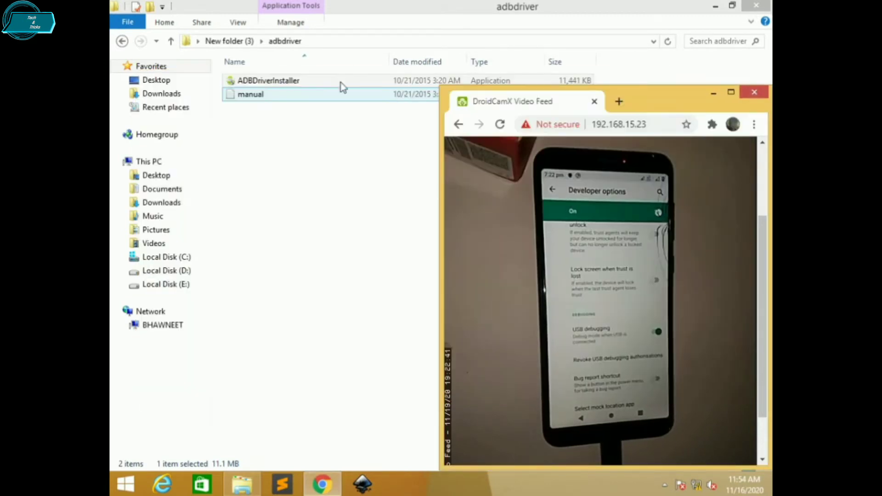
# Step: Extract the platform-tools_r30.0.4-windows archive in New folder (3) into its own folder, replacing all existing files
pyautogui.click(247, 41)
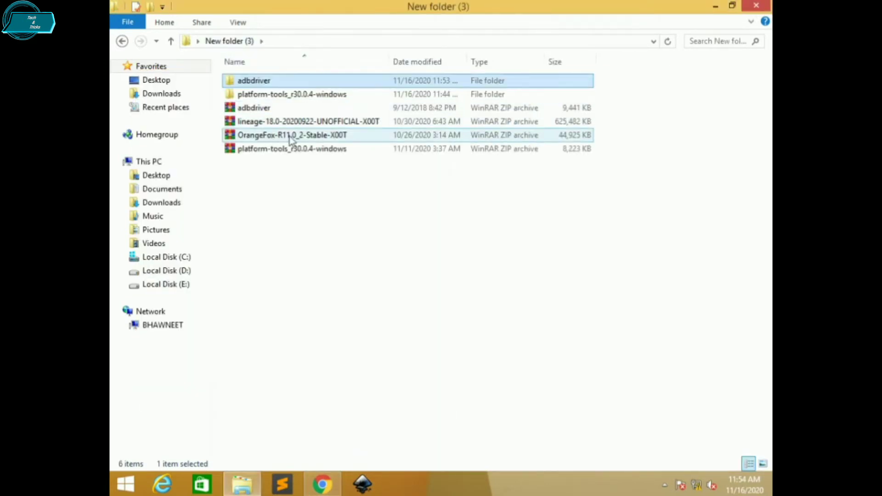
pyautogui.click(260, 150)
pyautogui.rightClick(262, 152)
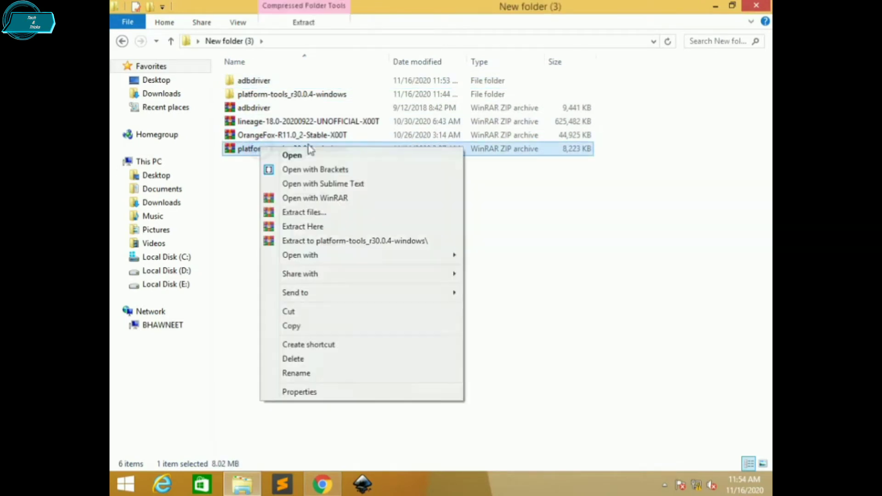
pyautogui.click(347, 241)
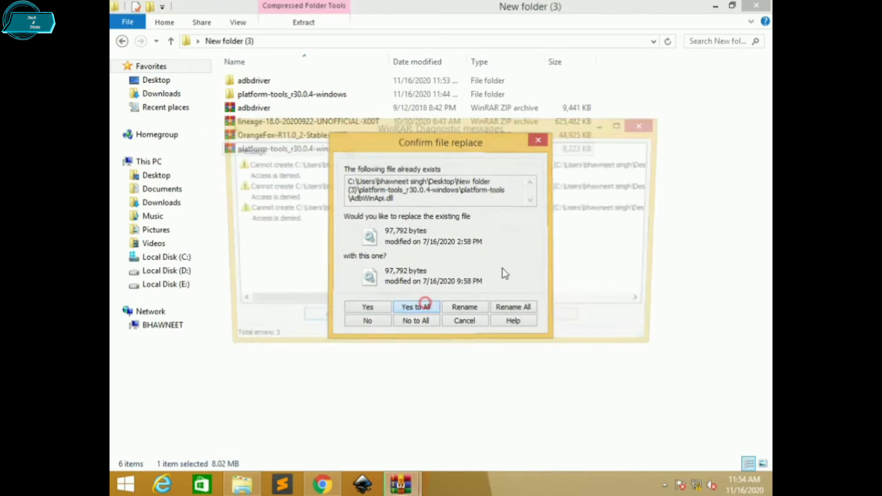
pyautogui.click(415, 307)
pyautogui.click(327, 322)
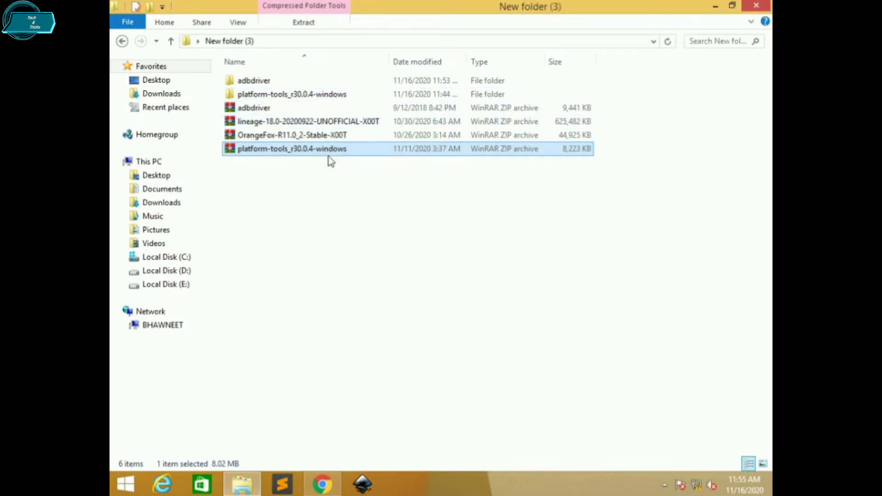
# Step: Extract the OrangeFox-R11.0_2-Stable-X00T archive into a folder of the same name
pyautogui.click(325, 194)
pyautogui.click(312, 136)
pyautogui.rightClick(311, 134)
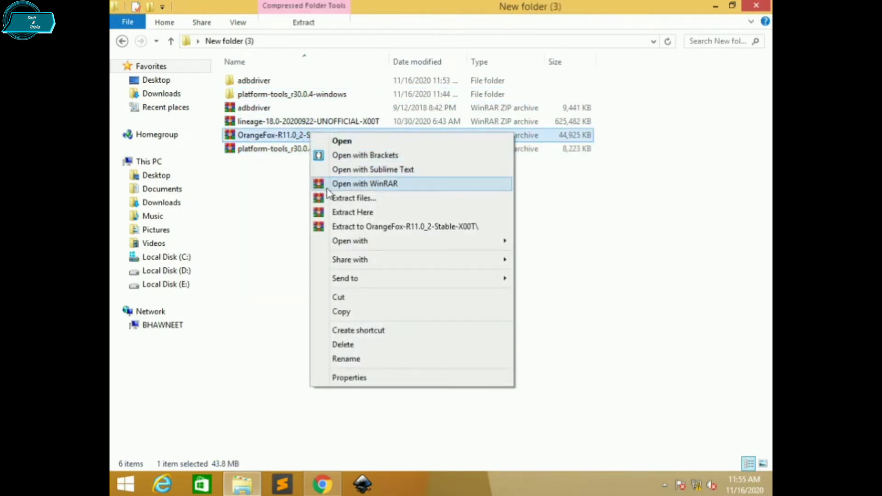
pyautogui.click(362, 227)
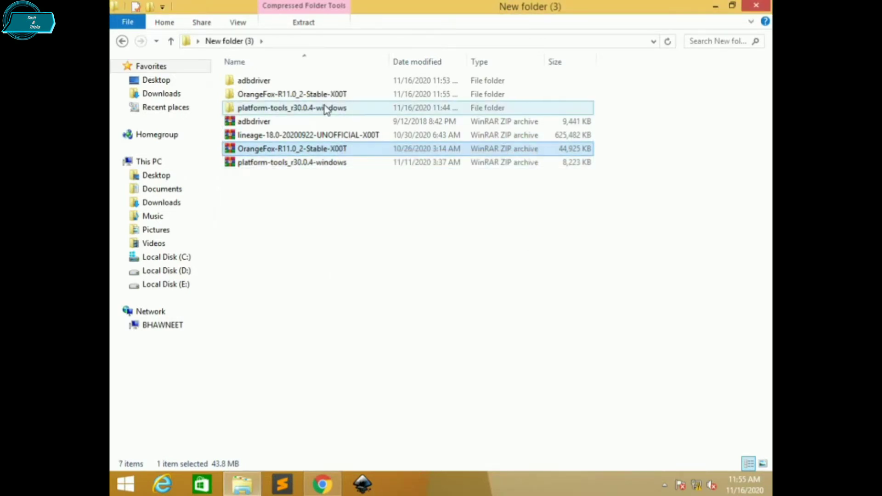
# Step: Copy the recovery disc image from the extracted OrangeFox-R11.0_2-Stable-X00T folder
pyautogui.doubleClick(327, 94)
pyautogui.click(270, 124)
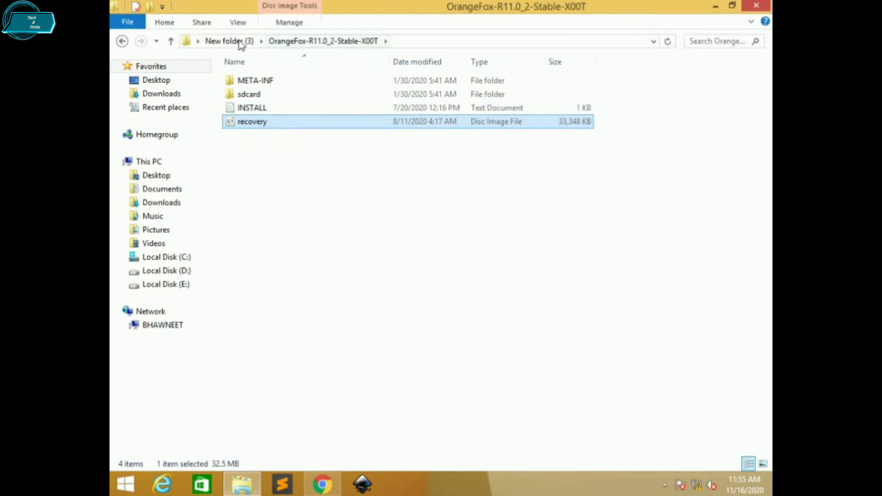
pyautogui.click(275, 124)
pyautogui.rightClick(275, 127)
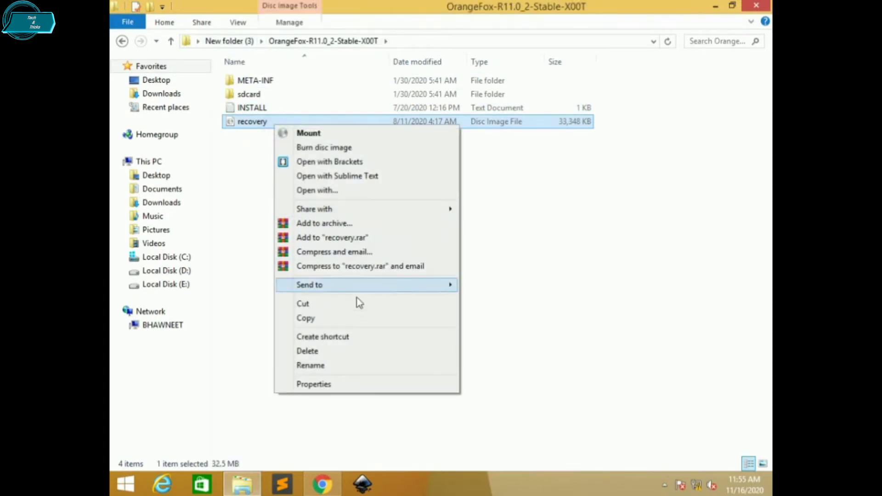
pyautogui.click(309, 320)
# Step: Paste the recovery image into the platform-tools folder inside platform-tools_r30.0.4-windows, replacing the existing file
pyautogui.click(229, 41)
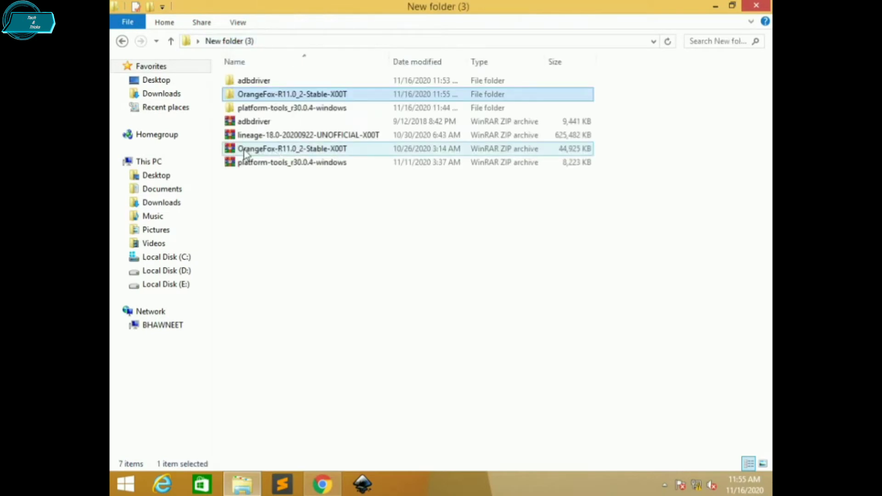
pyautogui.doubleClick(278, 108)
pyautogui.doubleClick(285, 80)
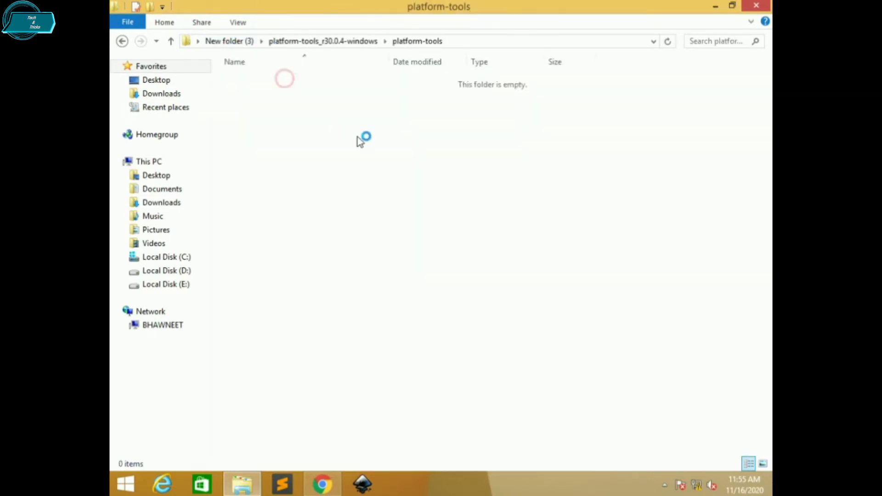
pyautogui.rightClick(630, 267)
pyautogui.click(658, 353)
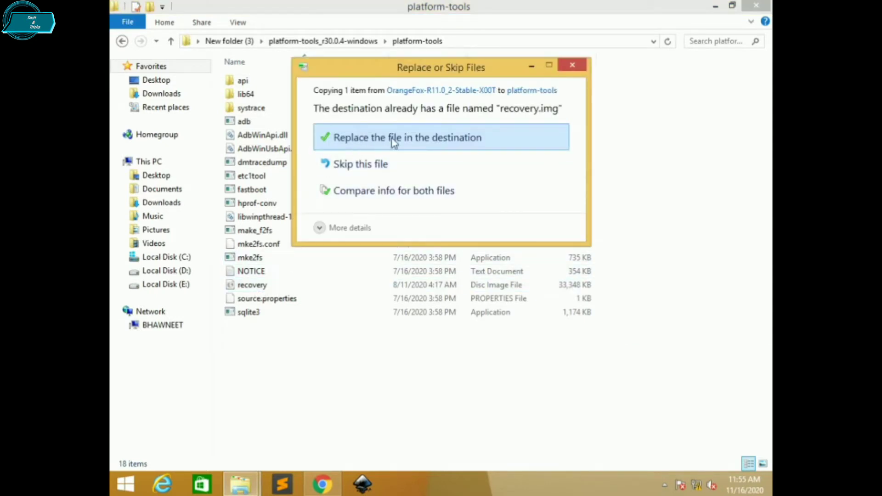
pyautogui.click(408, 140)
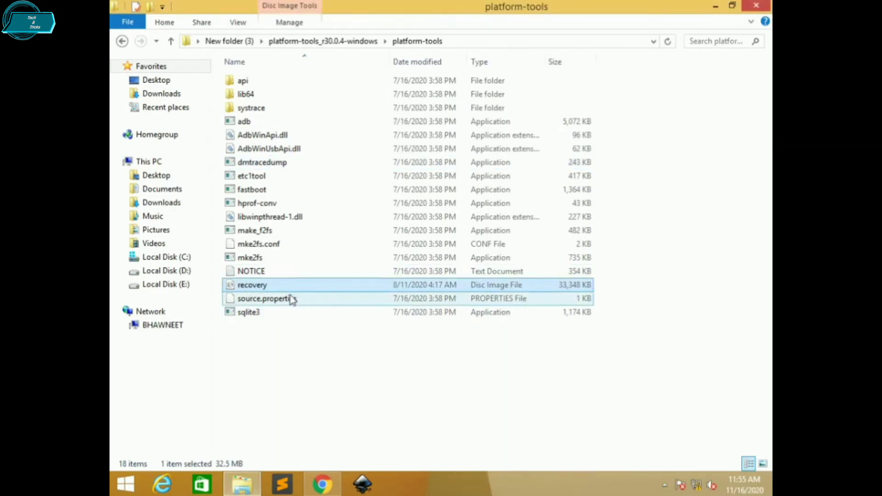
pyautogui.click(382, 359)
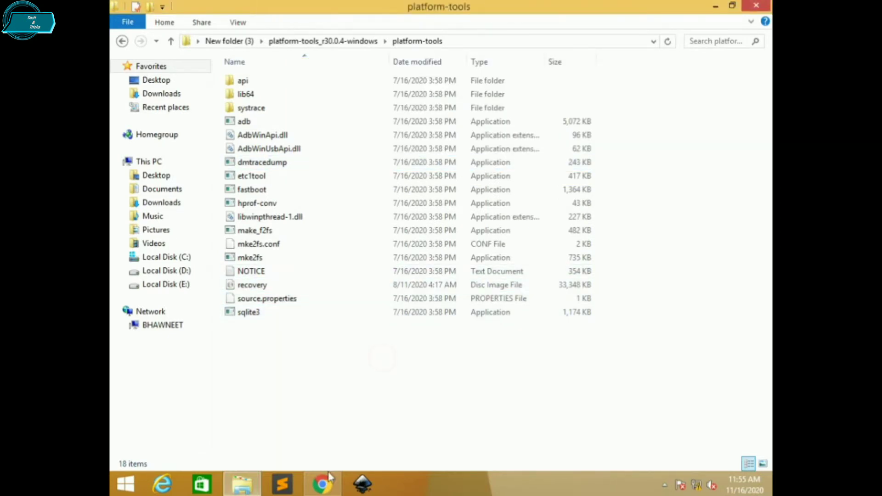
# Step: Bring up the phone's video feed in Chrome and open a command window in the platform-tools folder
pyautogui.click(323, 484)
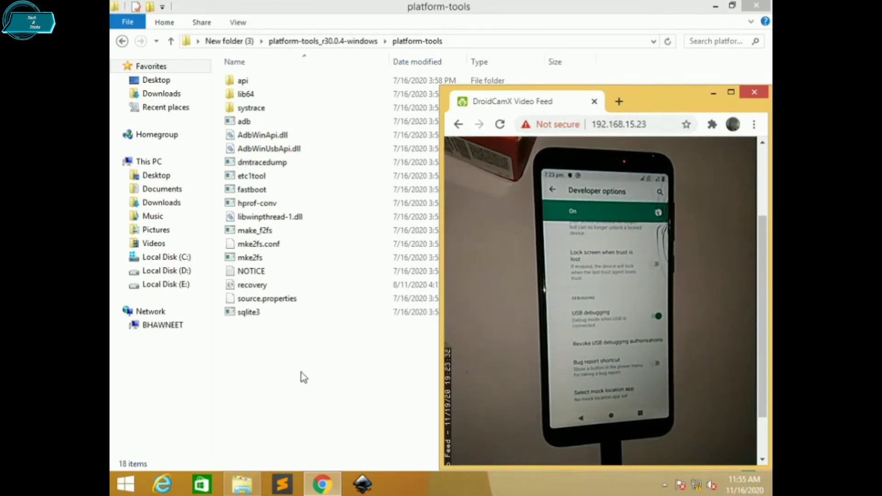
pyautogui.click(382, 364)
pyautogui.rightClick(418, 356)
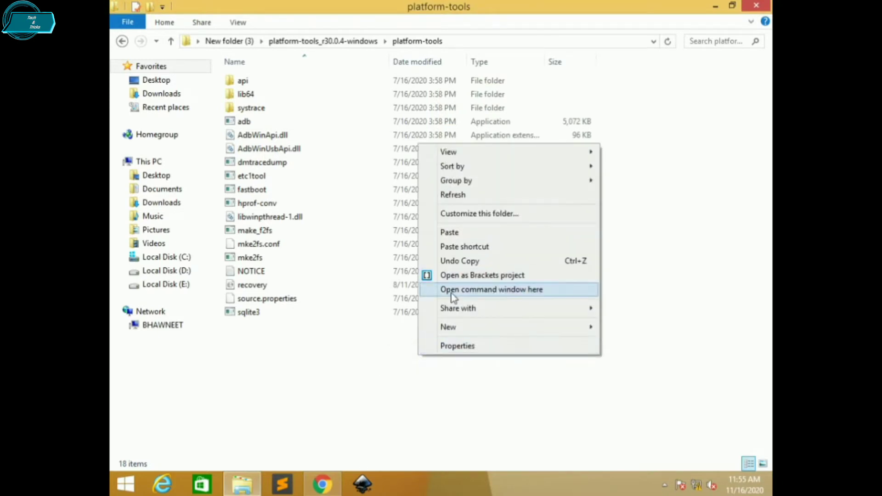
pyautogui.click(519, 294)
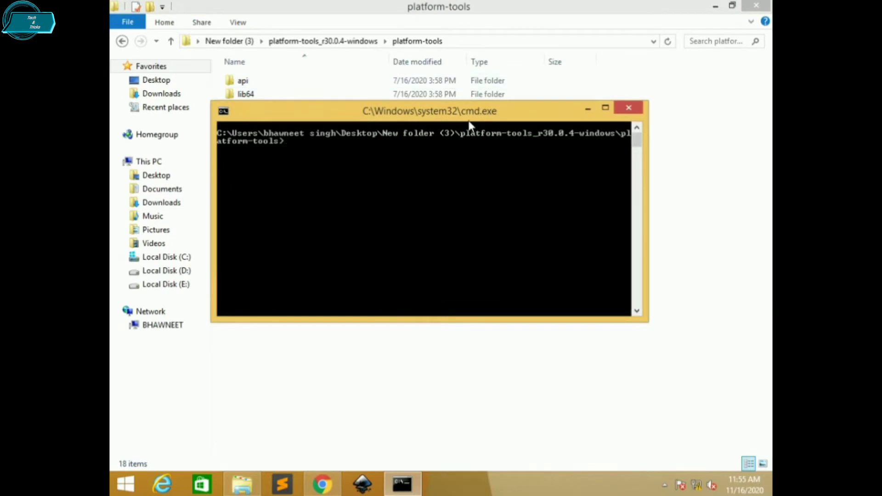
# Step: Shrink the command window and place it beside Chrome's DroidCamX Video Feed window so both can be seen
pyautogui.moveTo(648, 190); pyautogui.dragTo(578, 191)
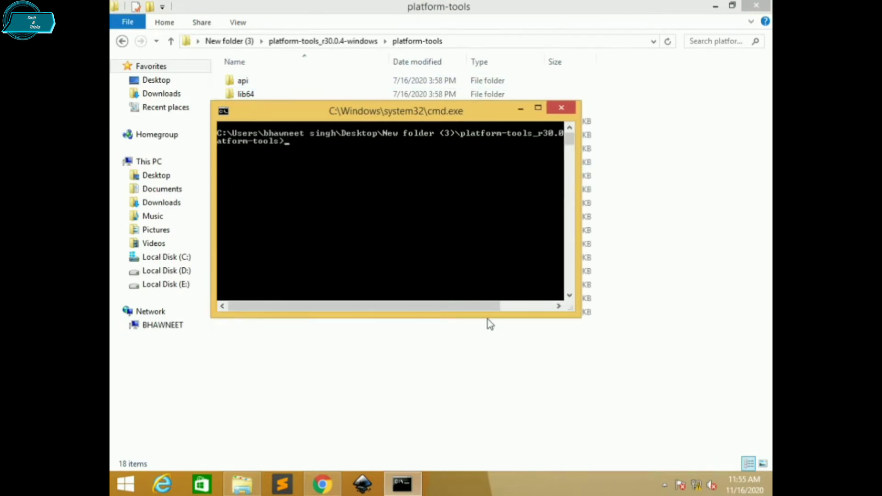
pyautogui.moveTo(488, 321)
pyautogui.mouseDown()
pyautogui.moveTo(501, 316)
pyautogui.moveTo(501, 325)
pyautogui.mouseUp()
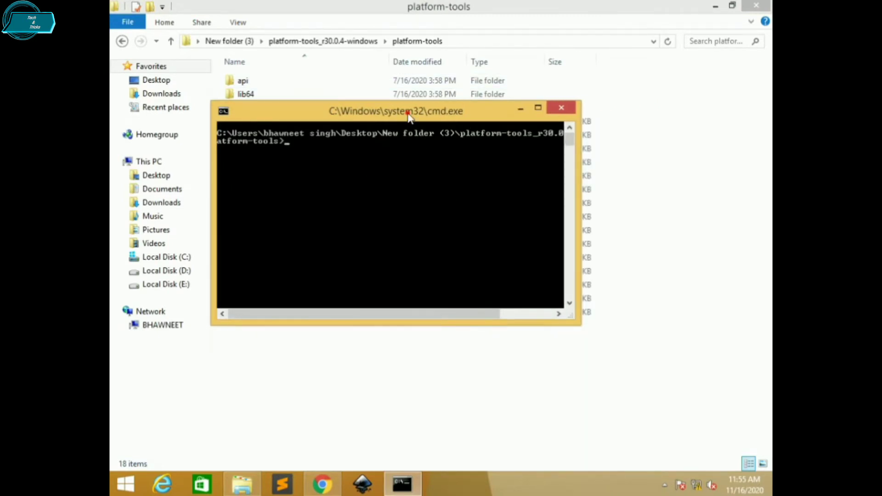
pyautogui.moveTo(408, 115); pyautogui.dragTo(320, 36)
pyautogui.click(339, 483)
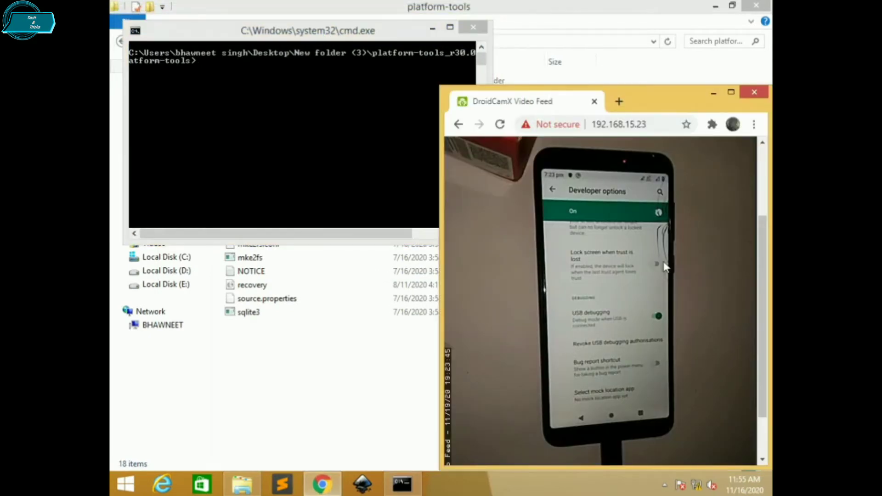
pyautogui.click(352, 37)
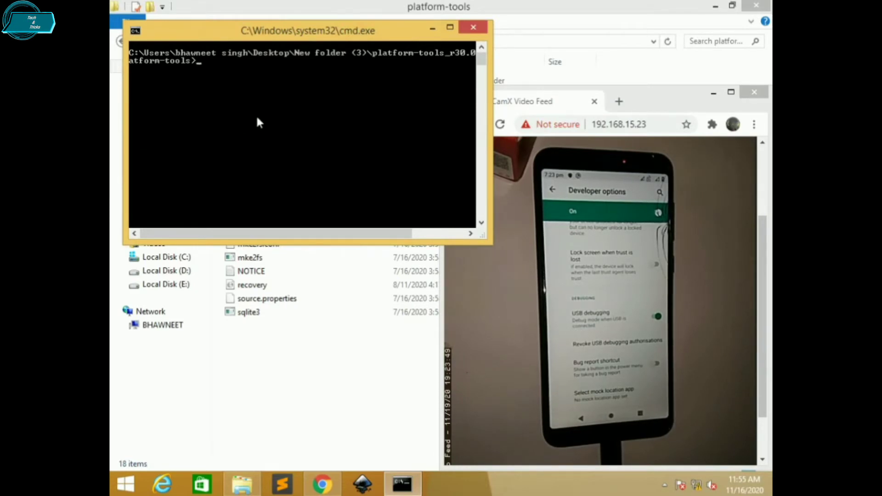
# Step: Run "adb devices" twice in the command window to check the phone's connection
pyautogui.write('adb devices')
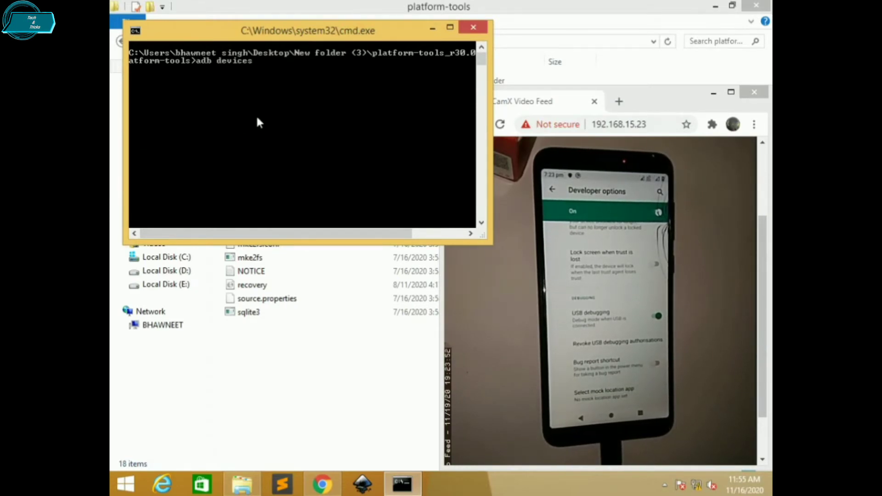
pyautogui.press('Return')
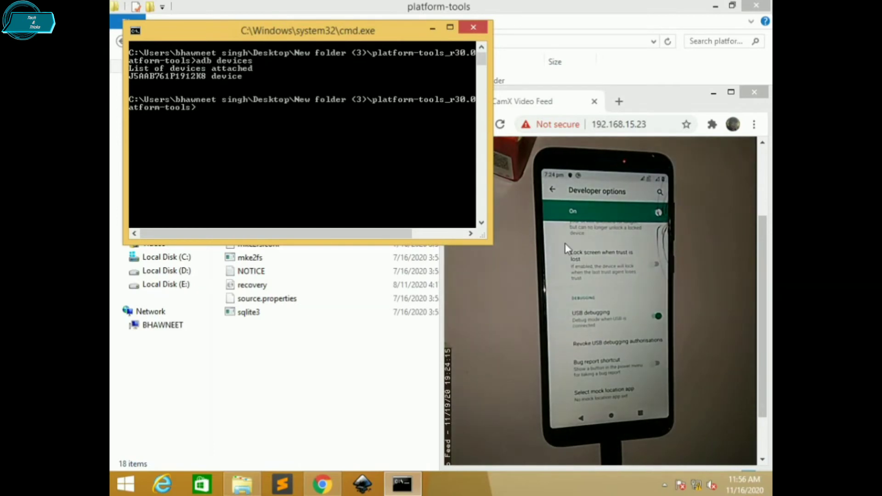
pyautogui.press('Up')
pyautogui.press('Return')
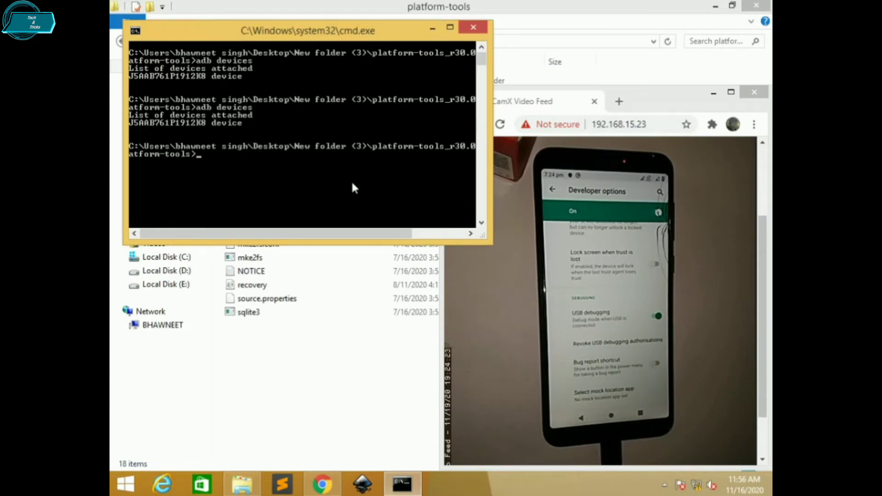
# Step: Reboot the phone into fastboot mode with the command "adb reboot bootloader"
pyautogui.write('db reboot bootlo')
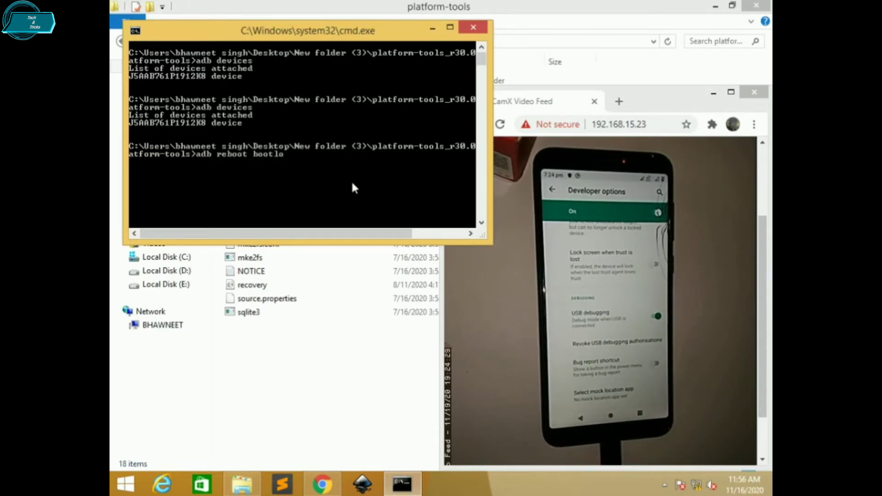
pyautogui.write('ader')
pyautogui.press('Return')
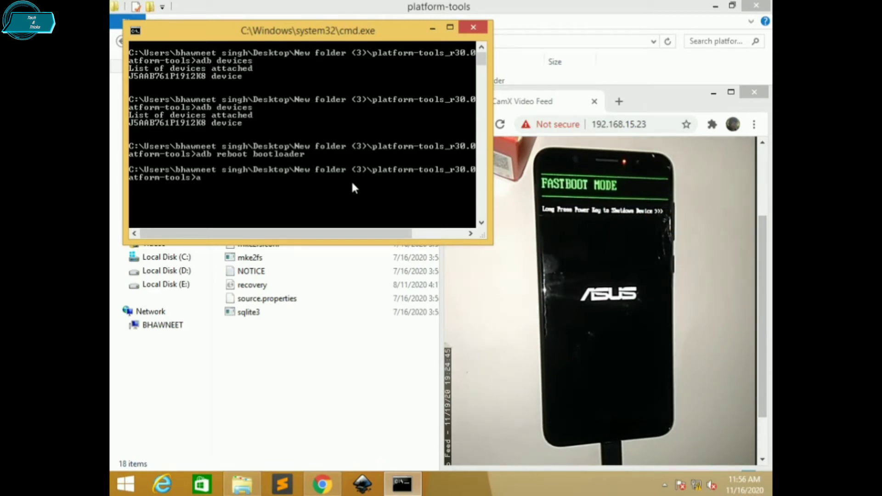
# Step: Run "fastboot devices" to check that the phone is detected in fastboot mode
pyautogui.write('fast')
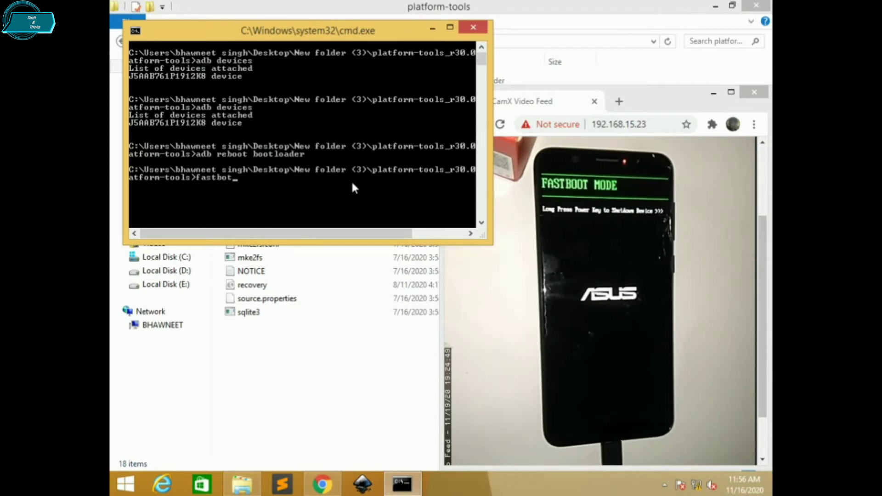
pyautogui.write('boot devi')
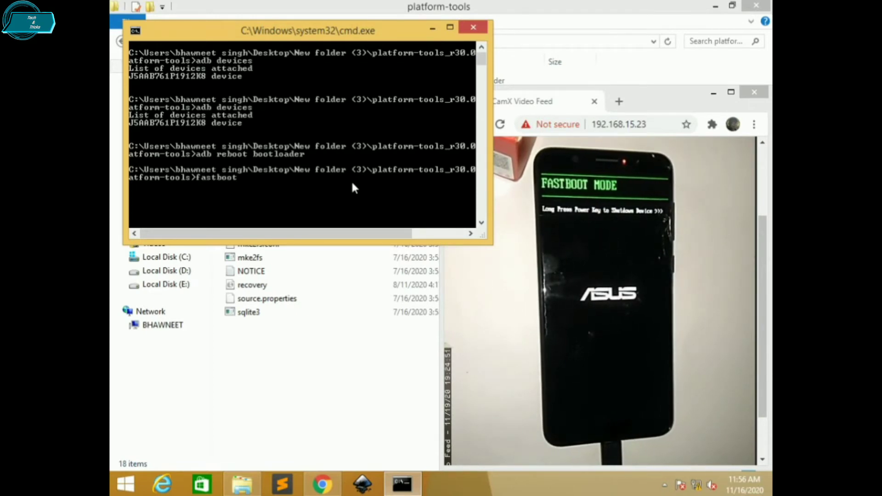
pyautogui.write('ces')
pyautogui.press('Return')
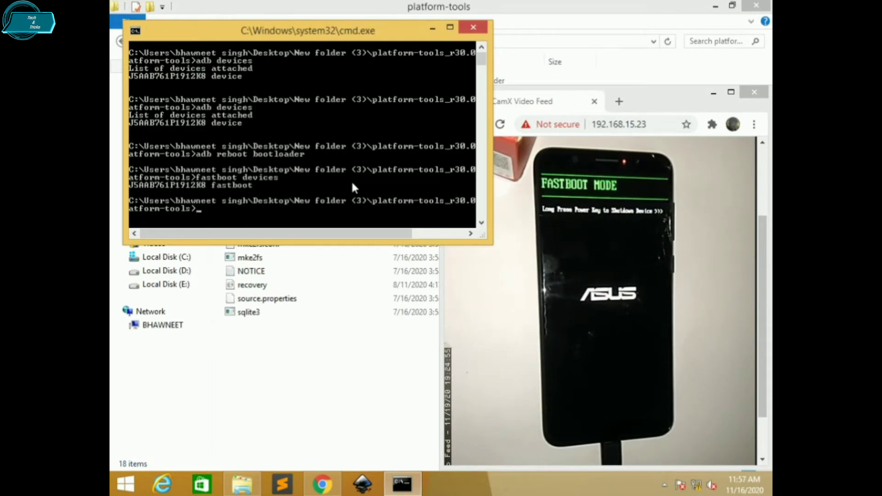
# Step: Flash the recovery image to the phone with the command "fastboot flash recovery recovery.img"
pyautogui.write('fastboo')
pyautogui.write('t oem')
pyautogui.press('BackSpace')
pyautogui.press('BackSpace')
pyautogui.press('BackSpace')
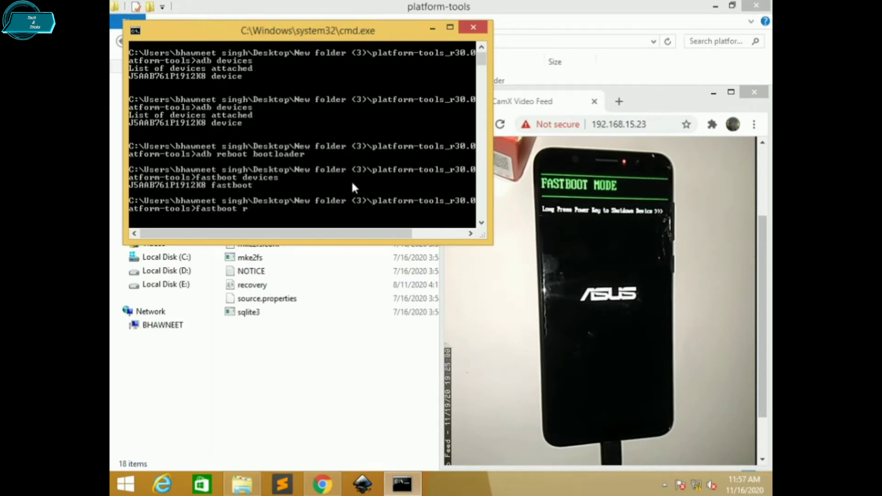
pyautogui.write('flasw')
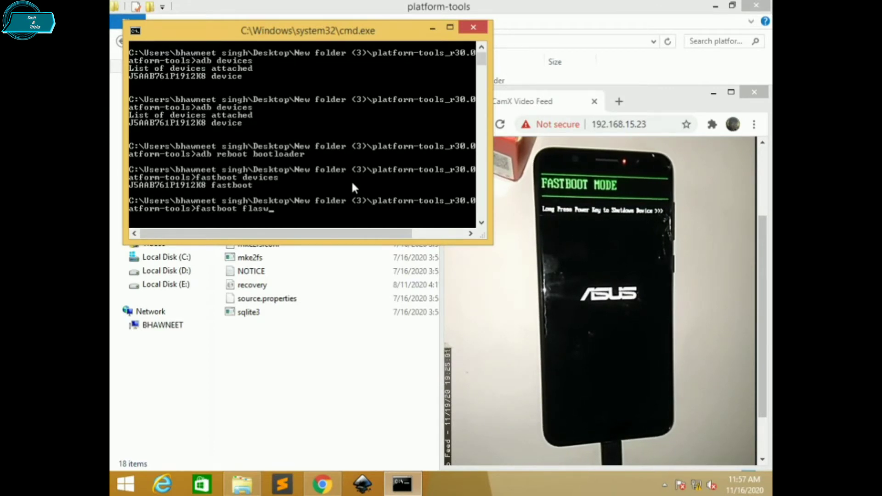
pyautogui.press('BackSpace')
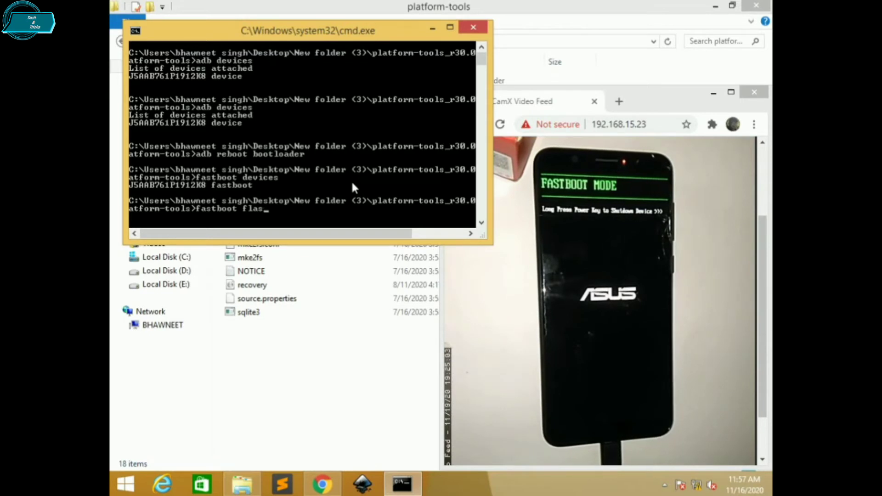
pyautogui.write('h rec')
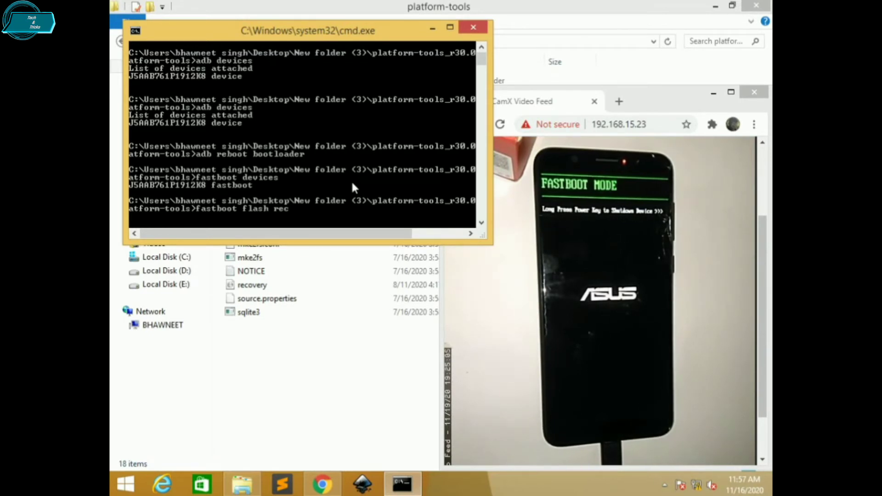
pyautogui.write('overy re')
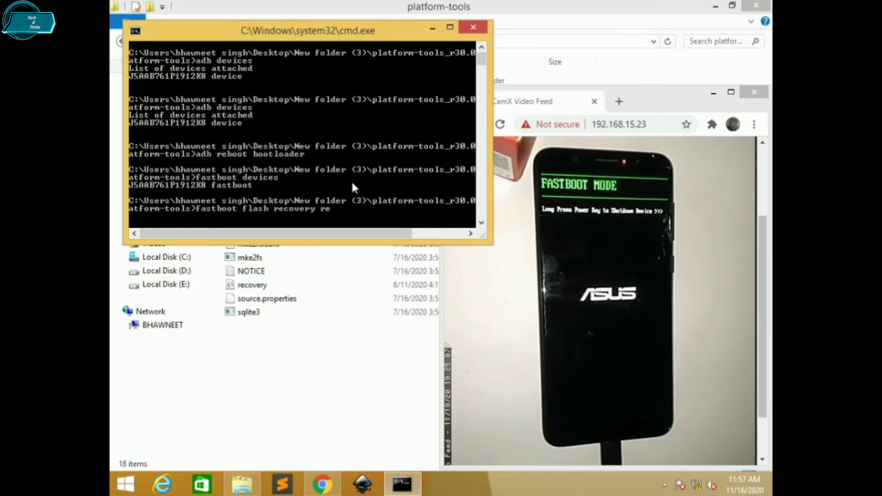
pyautogui.write('cover')
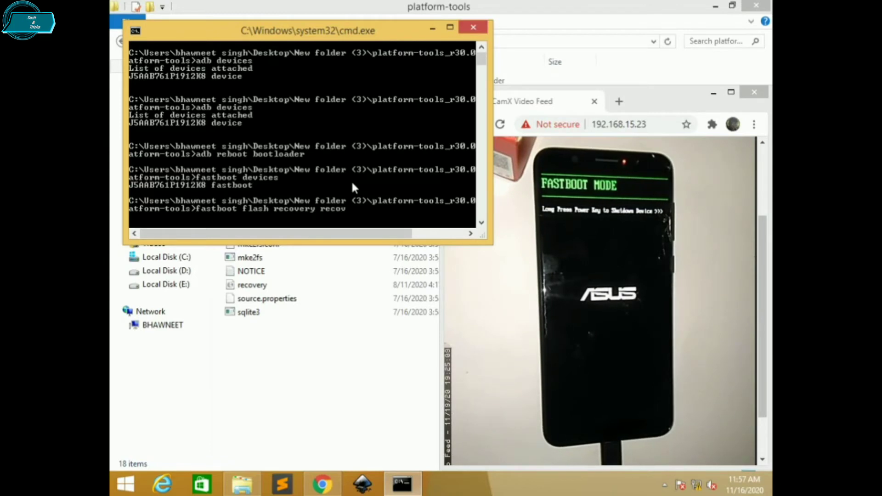
pyautogui.write('y')
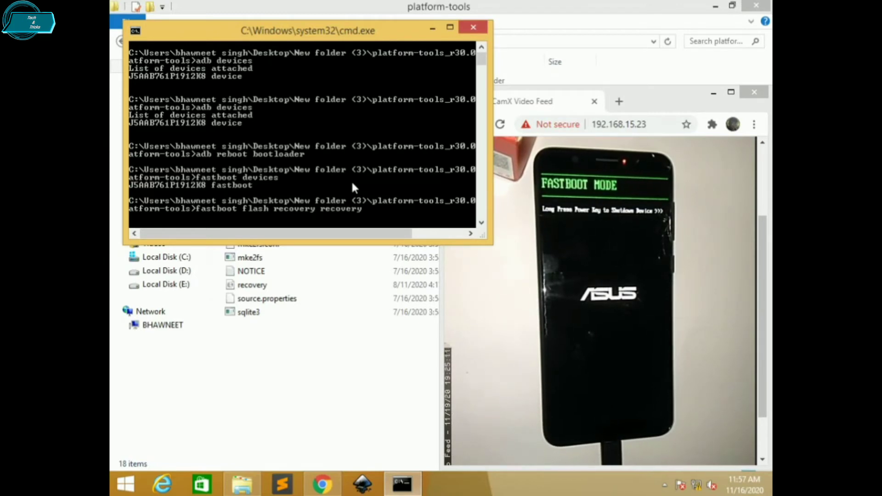
pyautogui.write('.i')
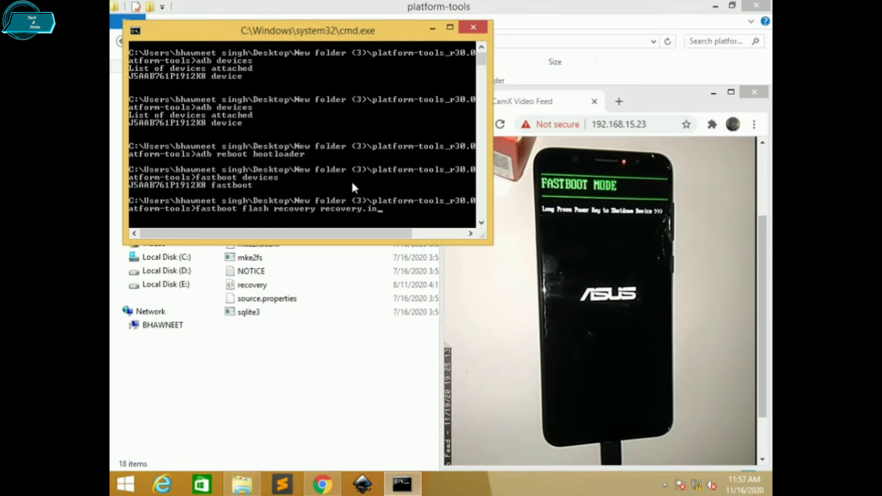
pyautogui.write('mg')
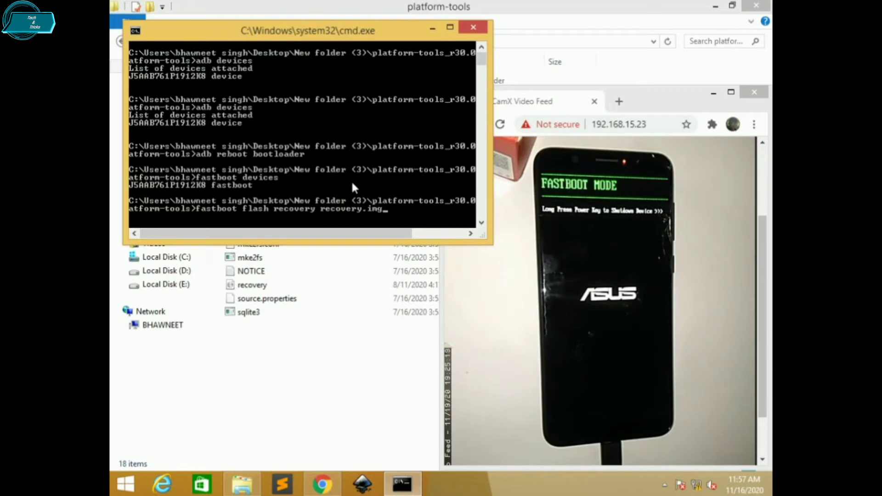
pyautogui.press('Return')
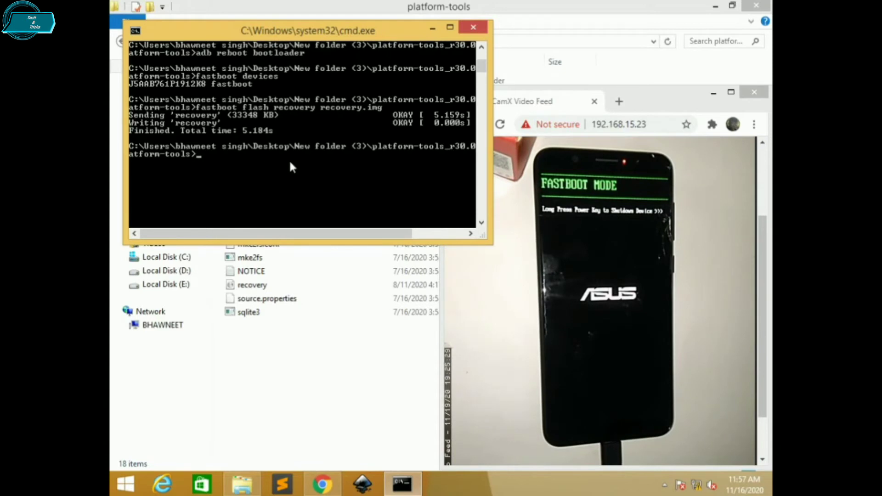
# Step: Restart the phone with the command "fastboot reboot" and bring Chrome's DroidCamX Video Feed window to the front
pyautogui.write('fas')
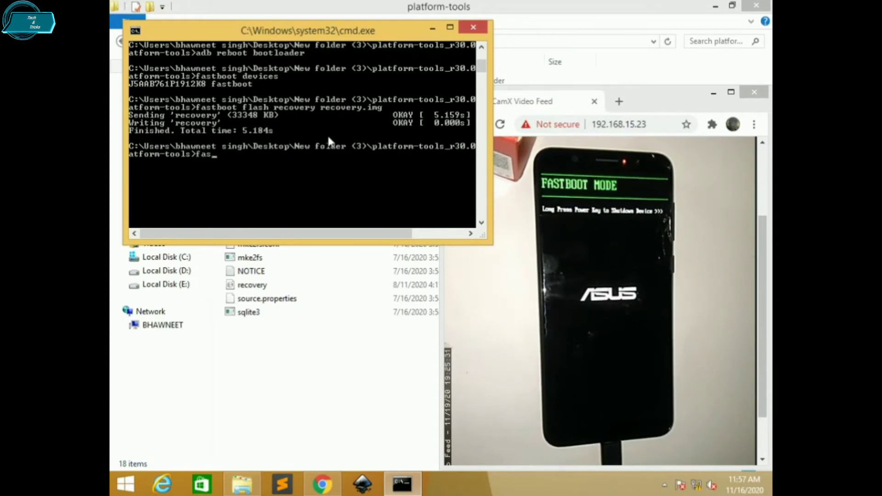
pyautogui.write('tboot')
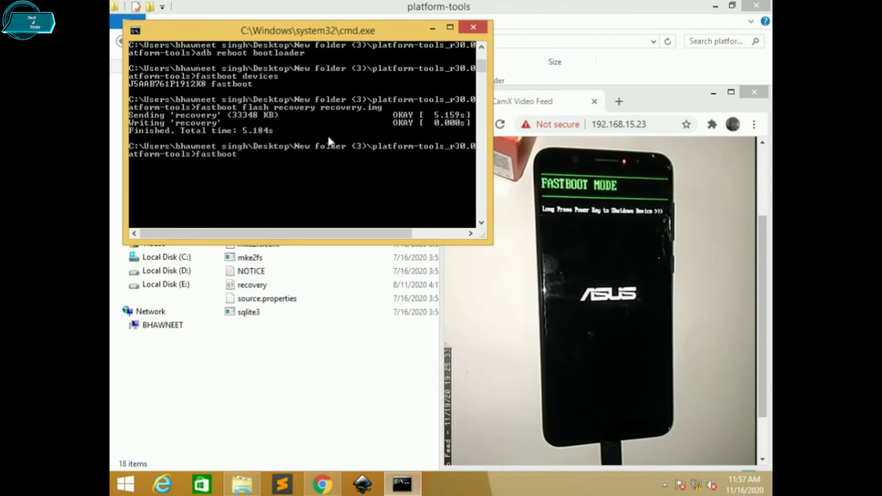
pyautogui.write(' reboot')
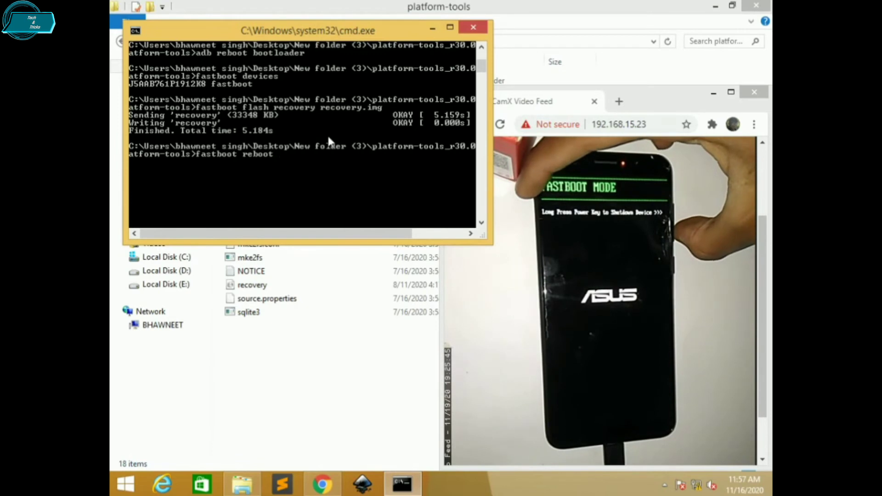
pyautogui.press('Return')
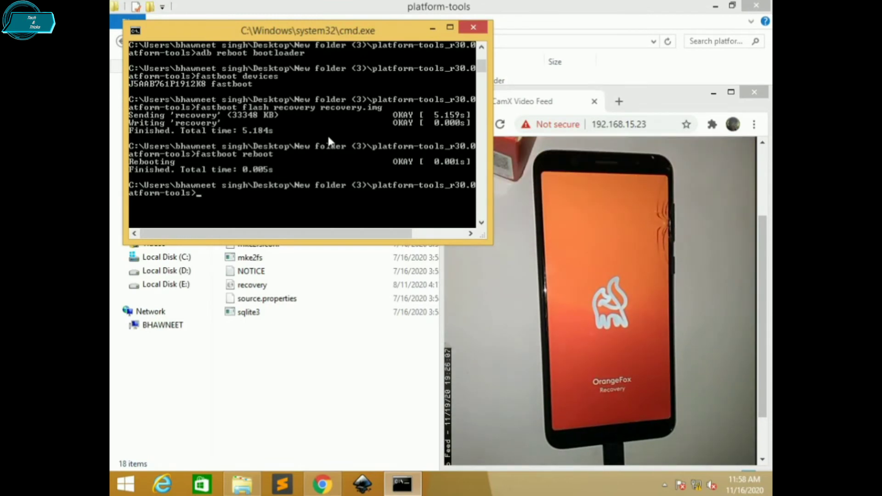
pyautogui.click(646, 262)
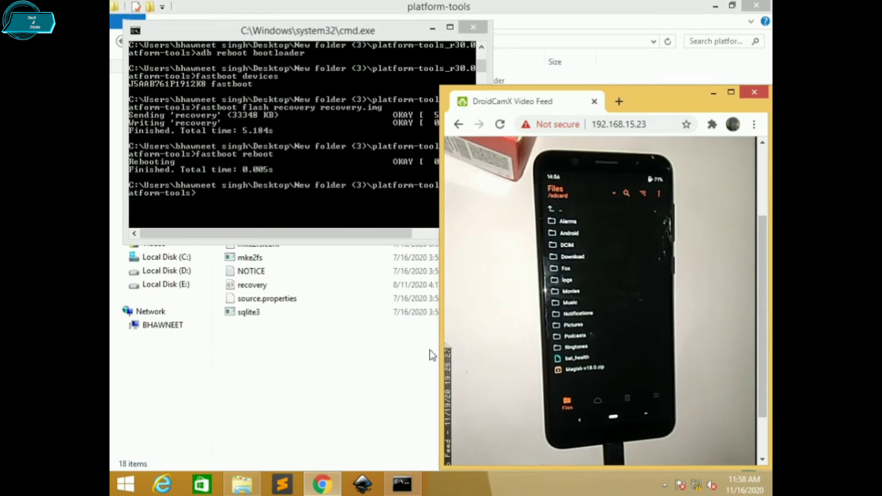
# Step: Switch to File Explorer, go up to New folder (3) and copy the OrangeFox-R11.0_2-Stable-X00T ZIP archive
pyautogui.scroll(1, 420, 362)
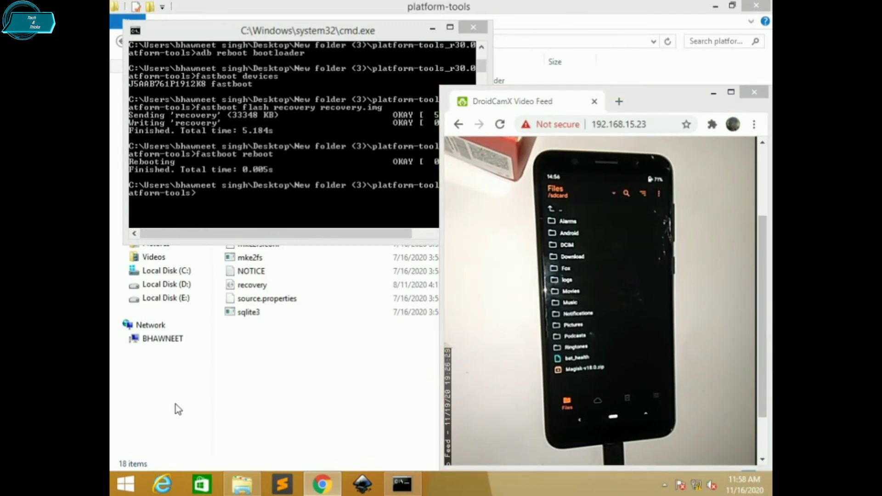
pyautogui.click(305, 361)
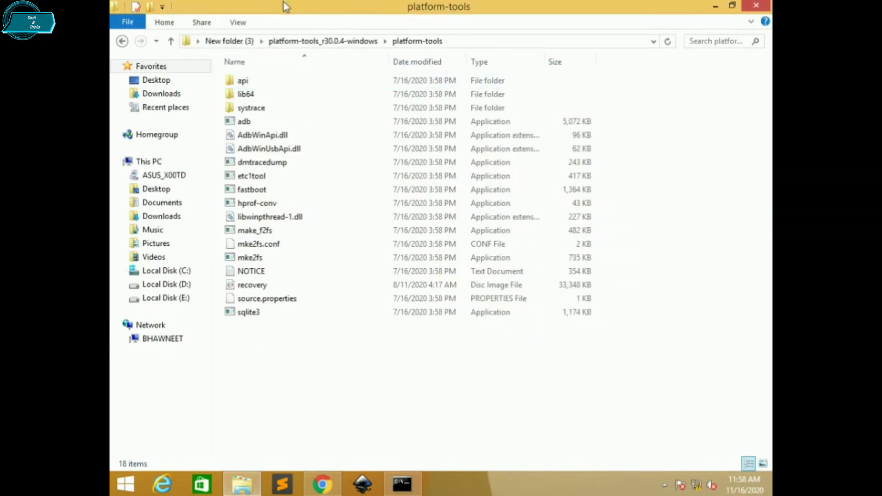
pyautogui.click(294, 42)
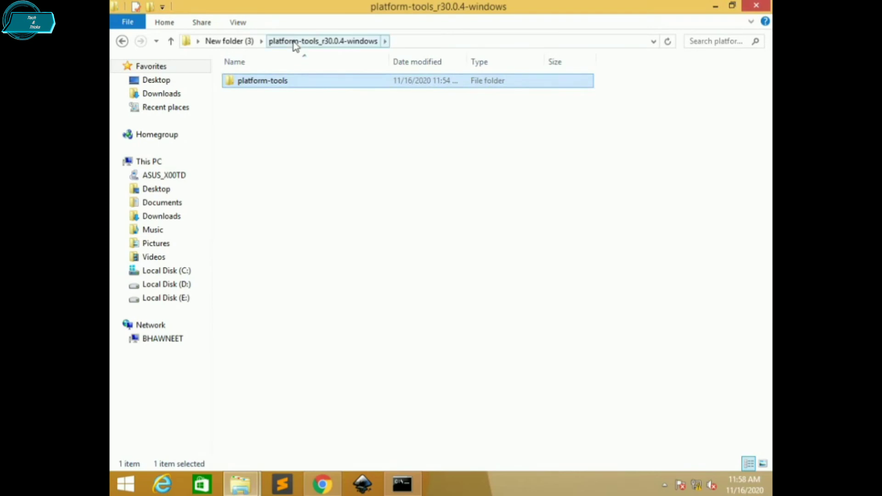
pyautogui.click(229, 42)
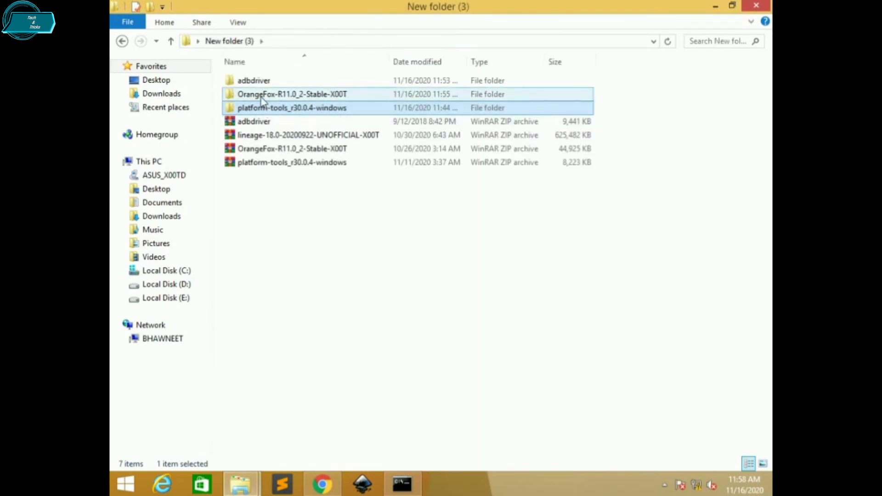
pyautogui.click(340, 94)
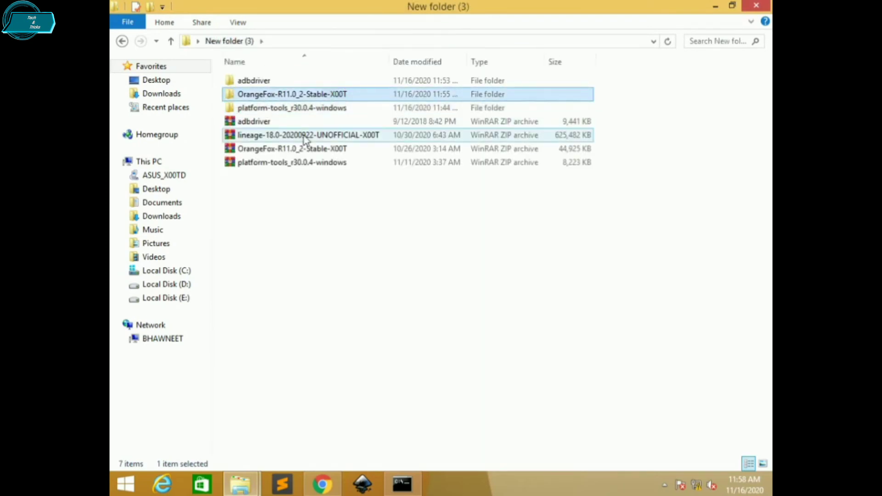
pyautogui.click(327, 150)
pyautogui.rightClick(327, 149)
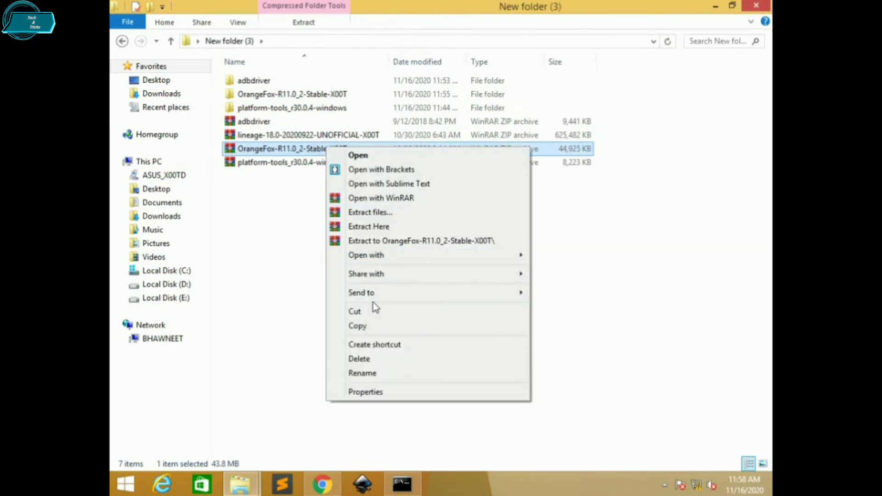
pyautogui.click(374, 328)
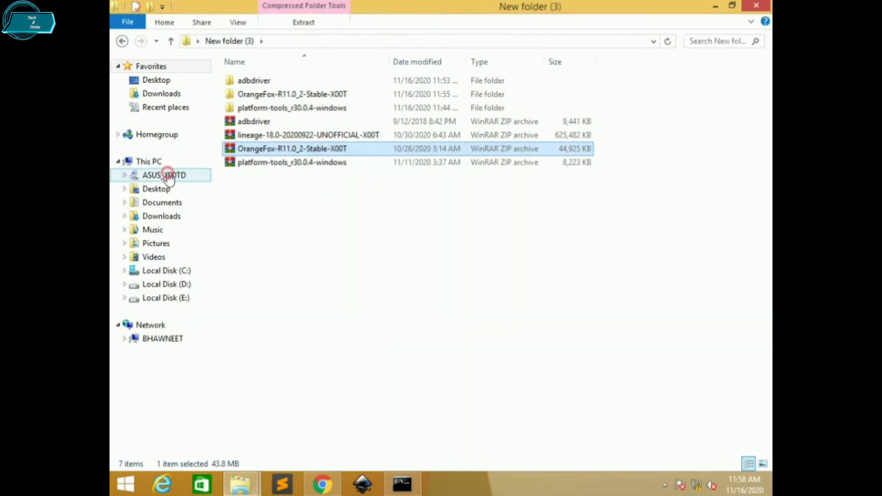
# Step: Paste the OrangeFox archive into the Internal Storage of ASUS_X00TD, and switch back to Chrome's DroidCamX Video Feed
pyautogui.click(171, 175)
pyautogui.doubleClick(285, 80)
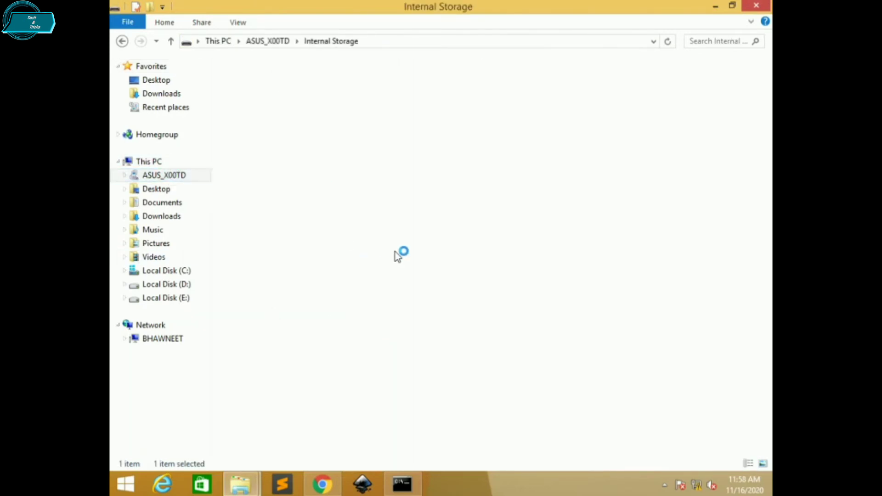
pyautogui.rightClick(463, 295)
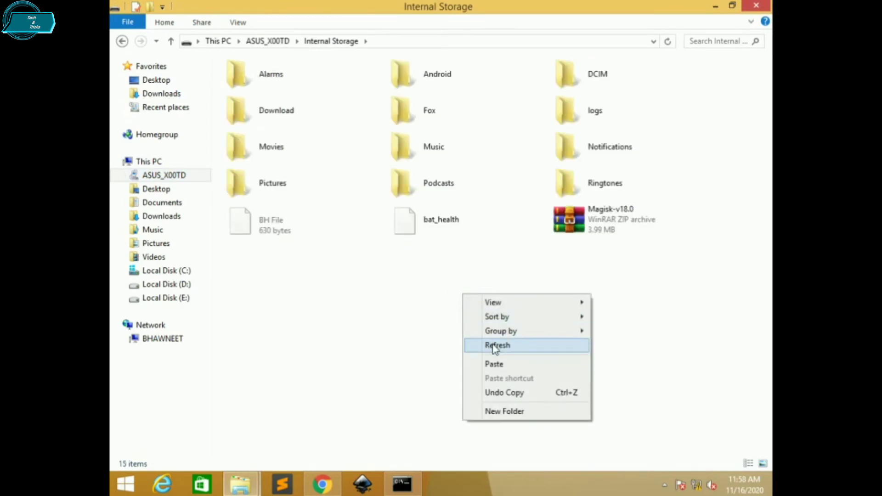
pyautogui.click(494, 364)
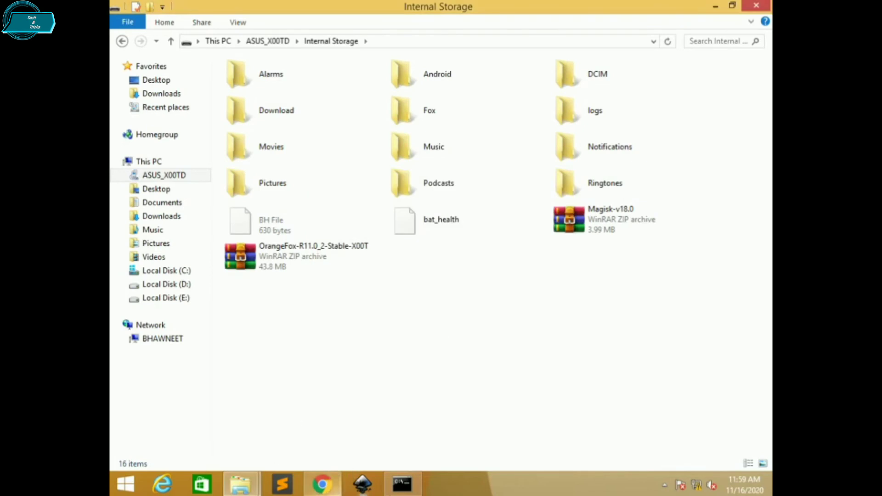
pyautogui.click(322, 484)
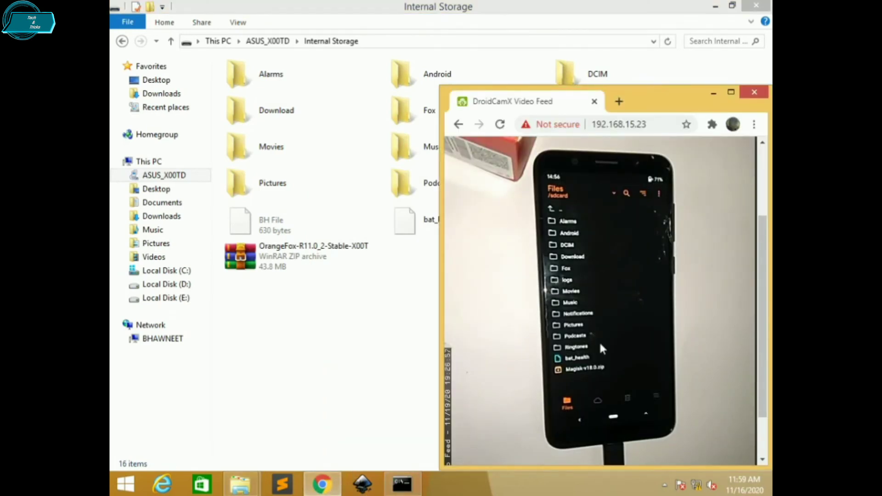